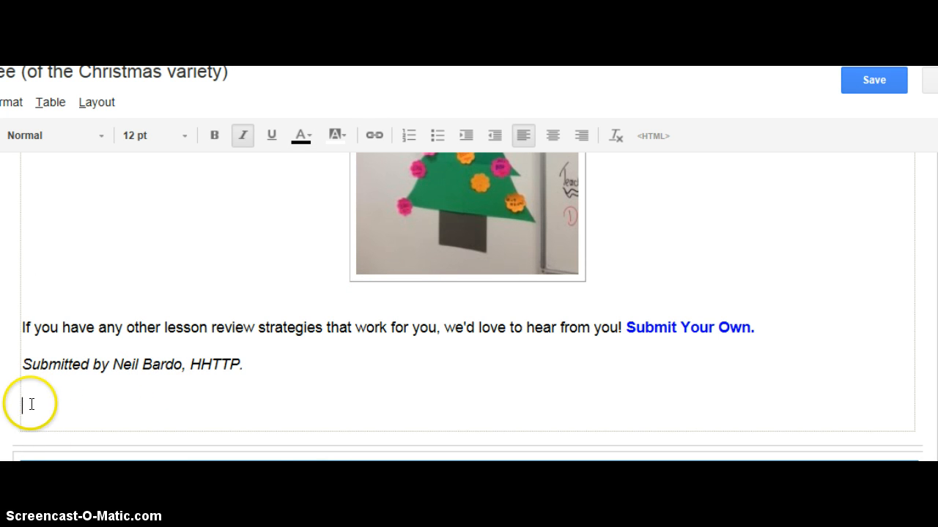
right_click(29, 404)
left_click(74, 479)
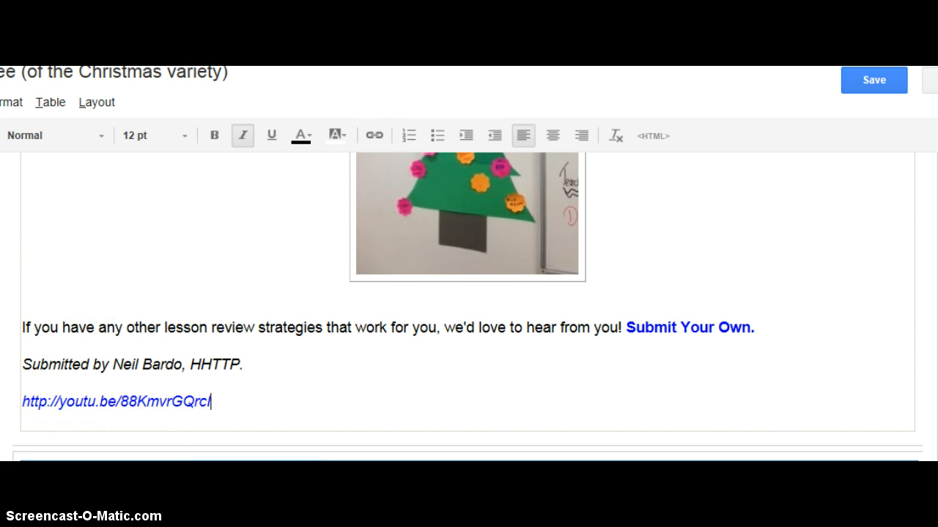
left_click_drag(223, 402, 15, 400)
key("Delete")
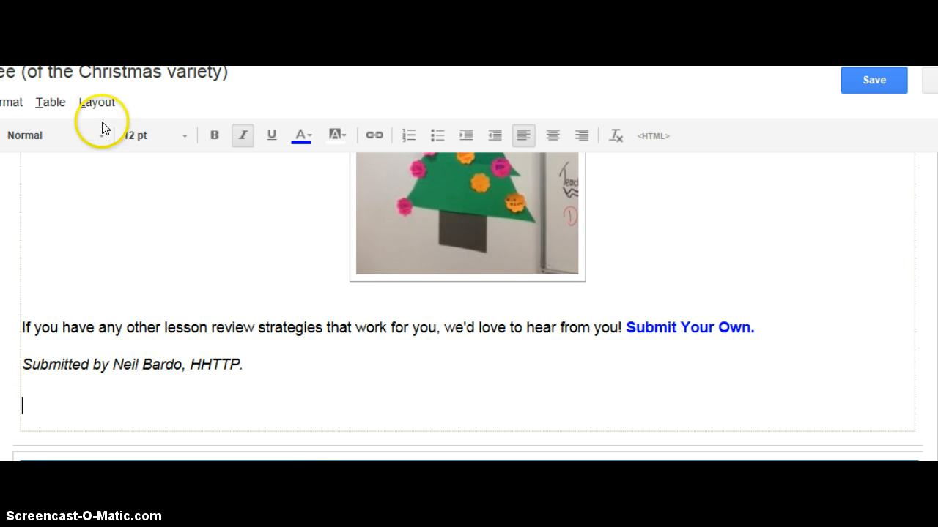
left_click(1, 103)
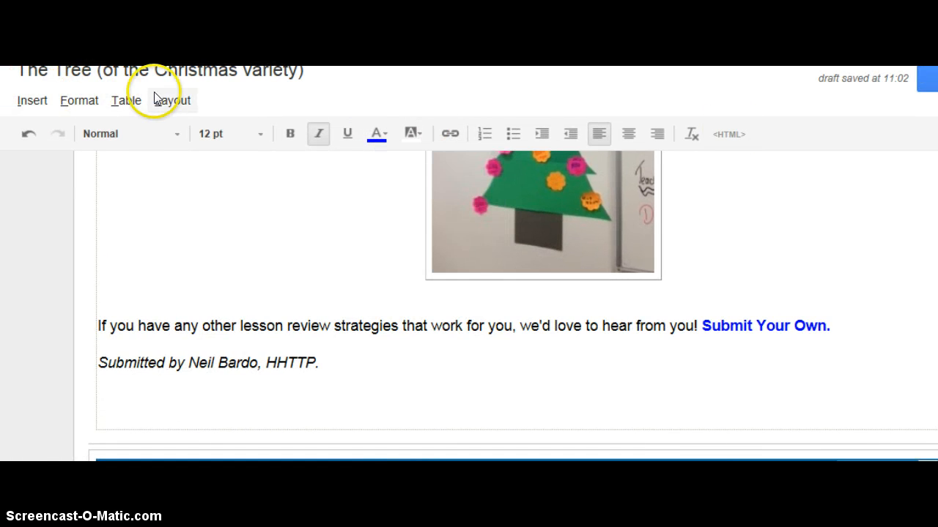
left_click(39, 107)
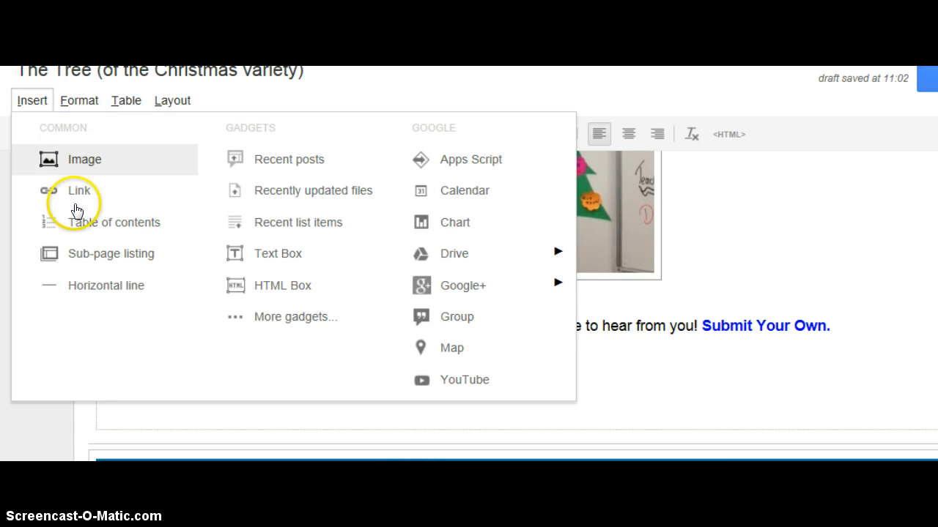
left_click(489, 386)
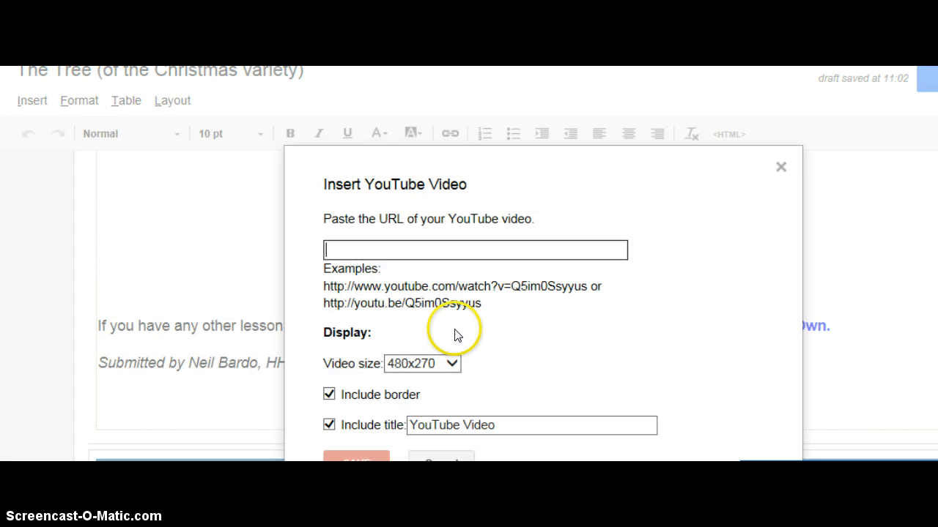
left_click(363, 247)
right_click(363, 247)
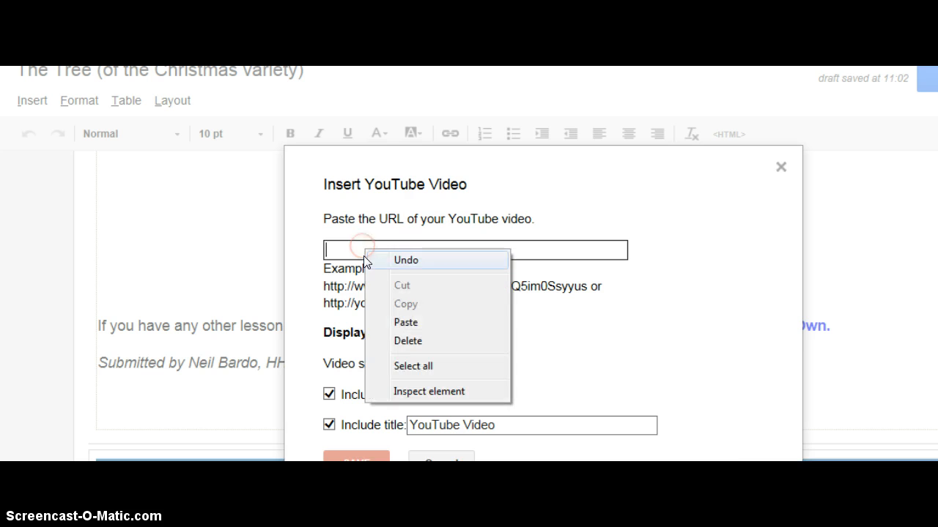
left_click(405, 323)
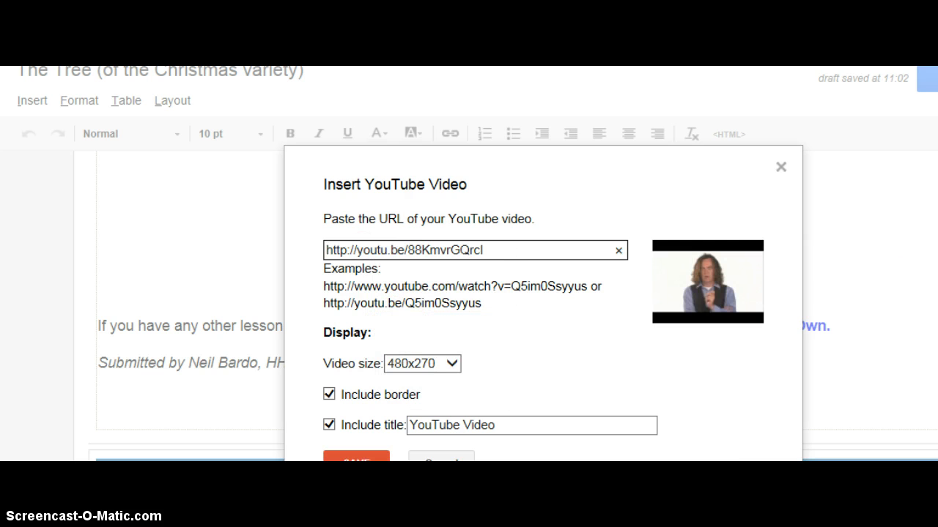
Configure the video with size 480x270, no border and no title, and insert it into the page
scroll(543, 300, "down", 1)
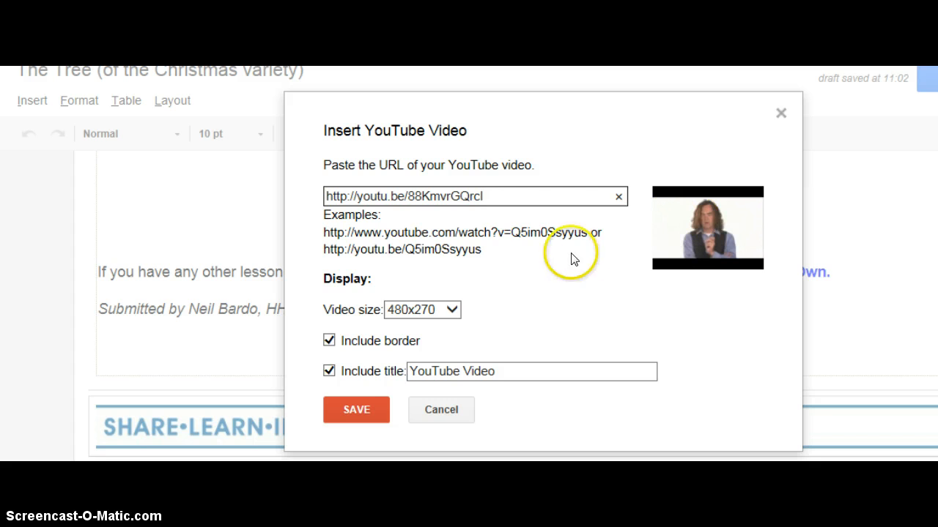
left_click(452, 311)
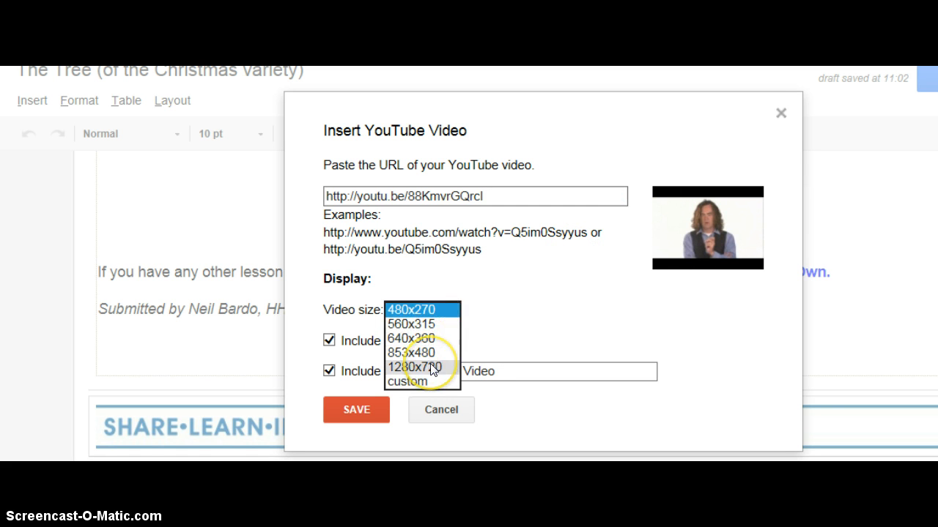
left_click(430, 311)
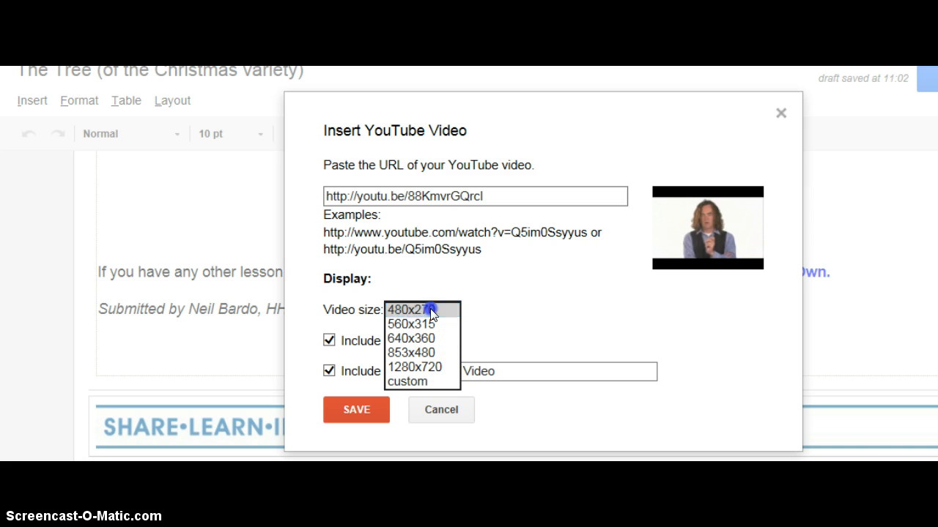
left_click(329, 341)
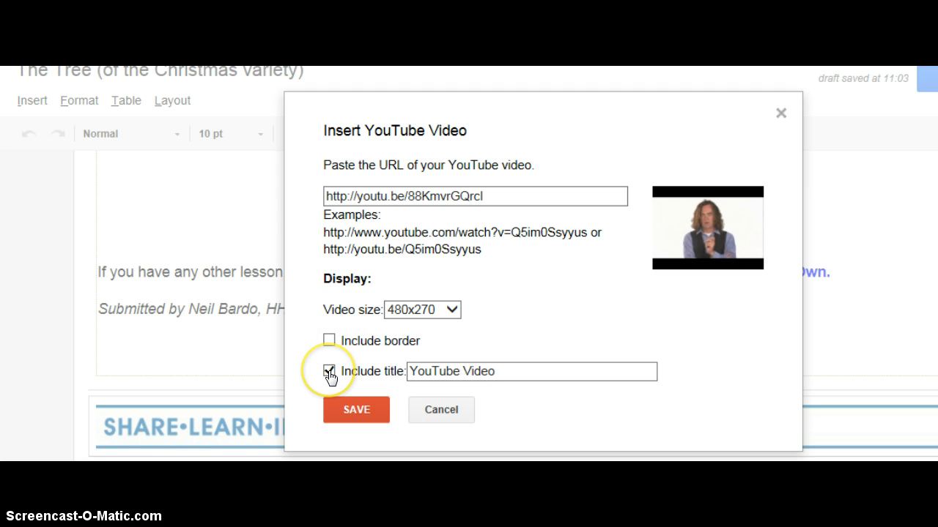
left_click(329, 374)
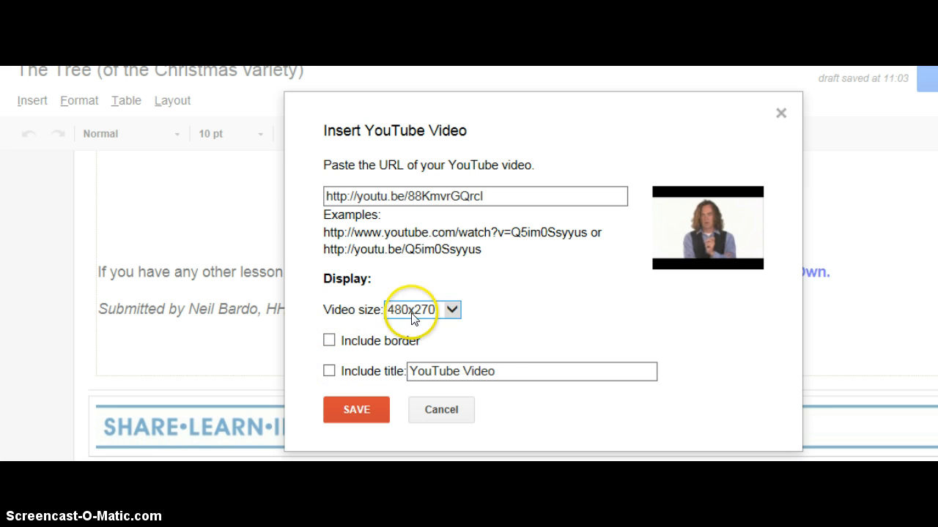
left_click(452, 310)
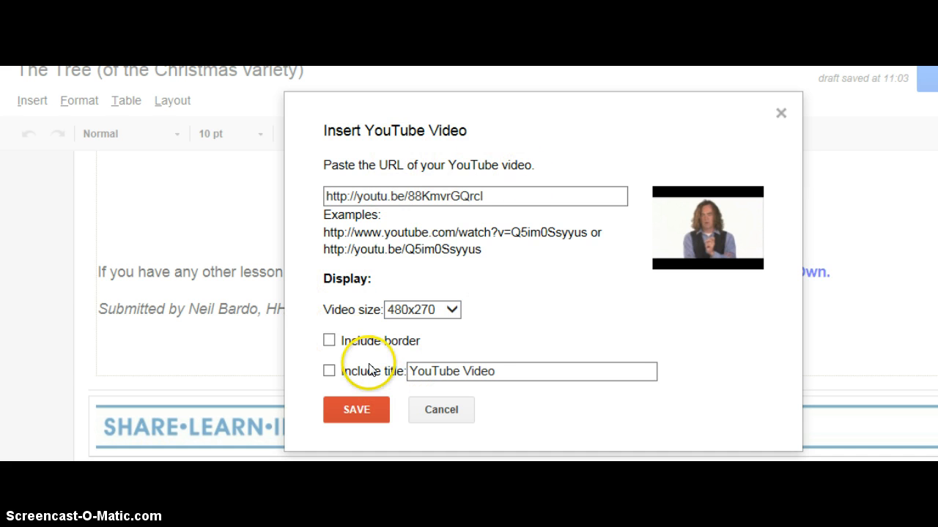
left_click(364, 408)
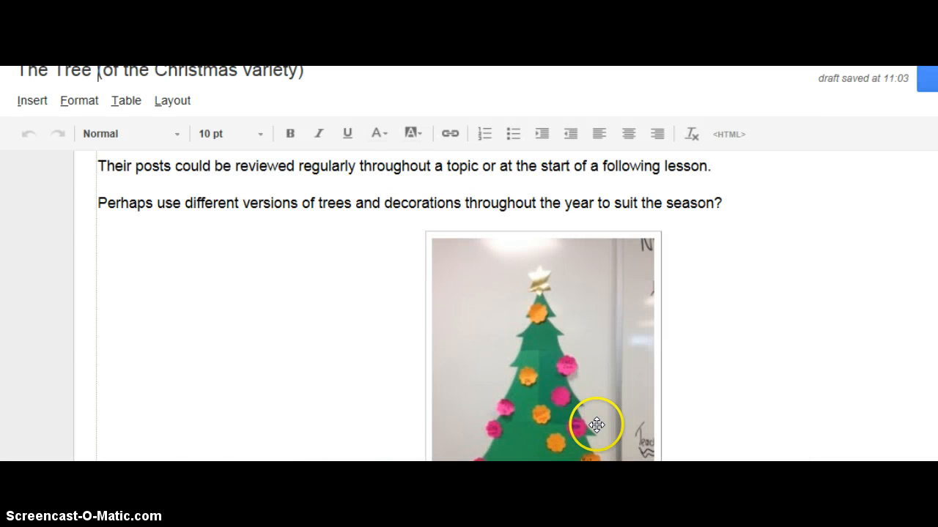
Try to centre the inserted YouTube video with the text paragraph's centre alignment
scroll(596, 425, "down", 7)
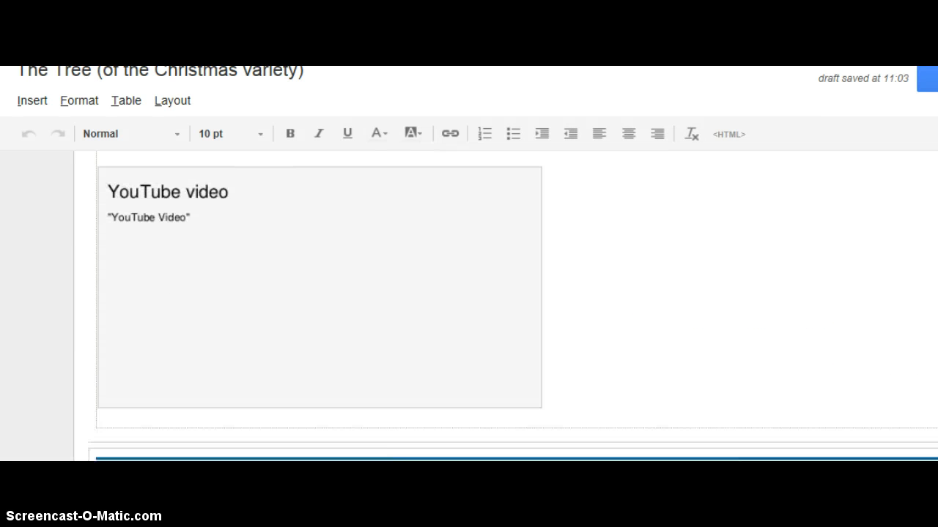
scroll(505, 306, "up", 2)
scroll(505, 306, "down", 1)
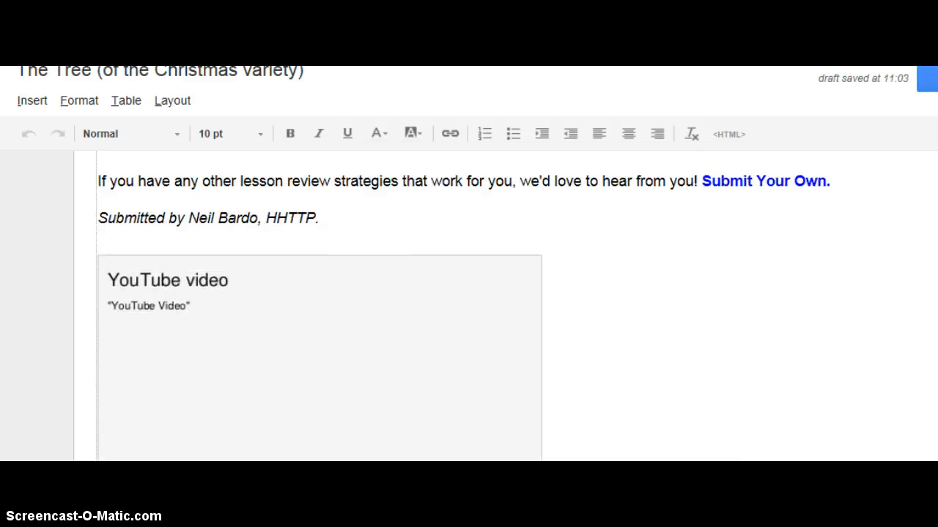
left_click(422, 368)
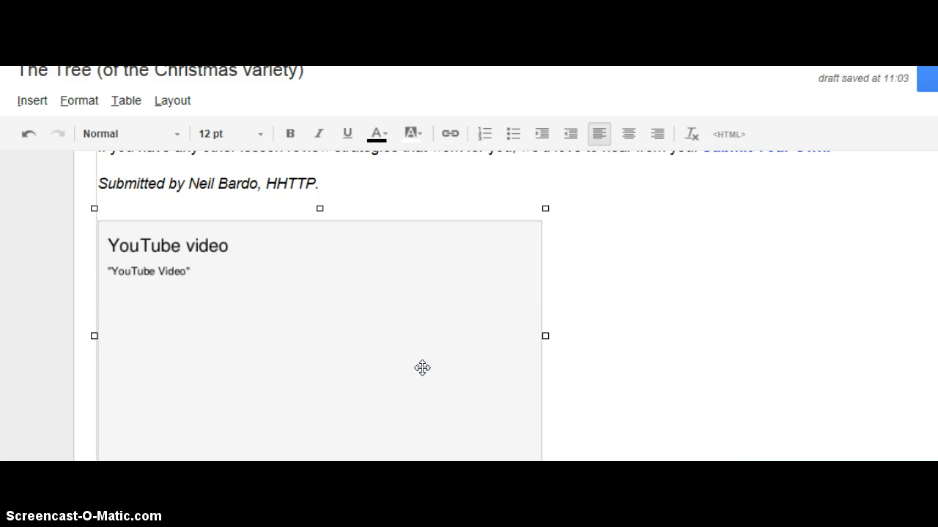
left_click(630, 135)
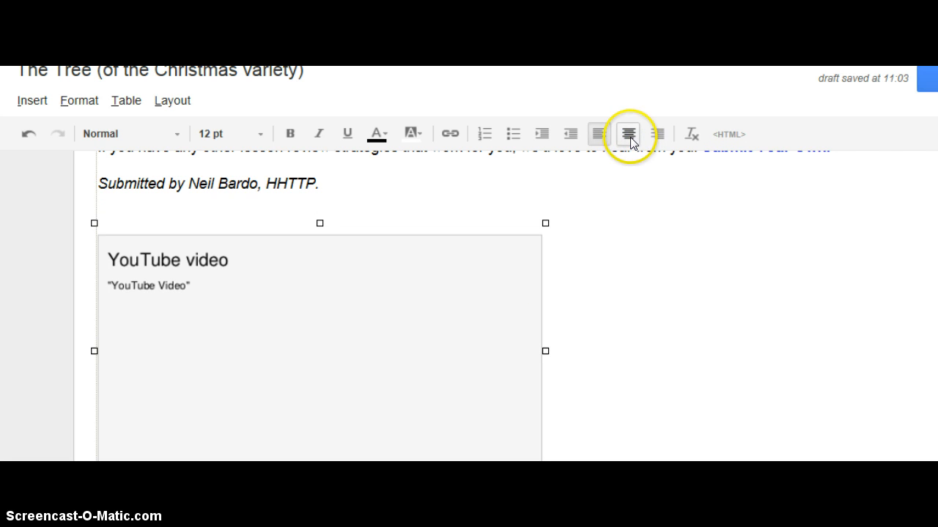
left_click(630, 136)
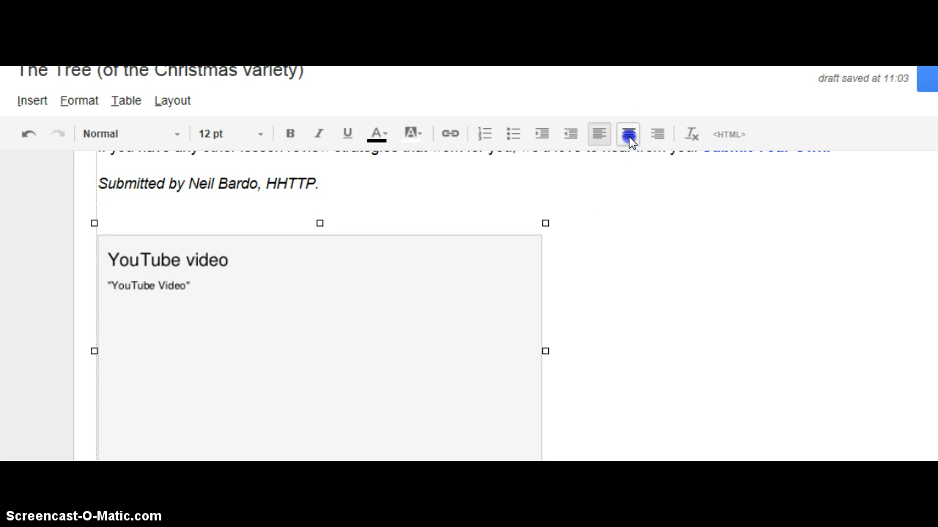
left_click(446, 308)
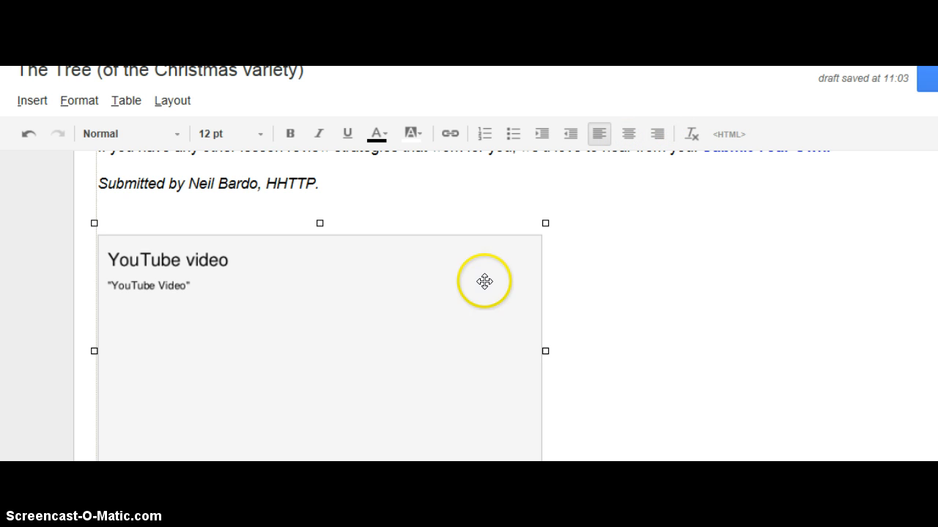
left_click(381, 217)
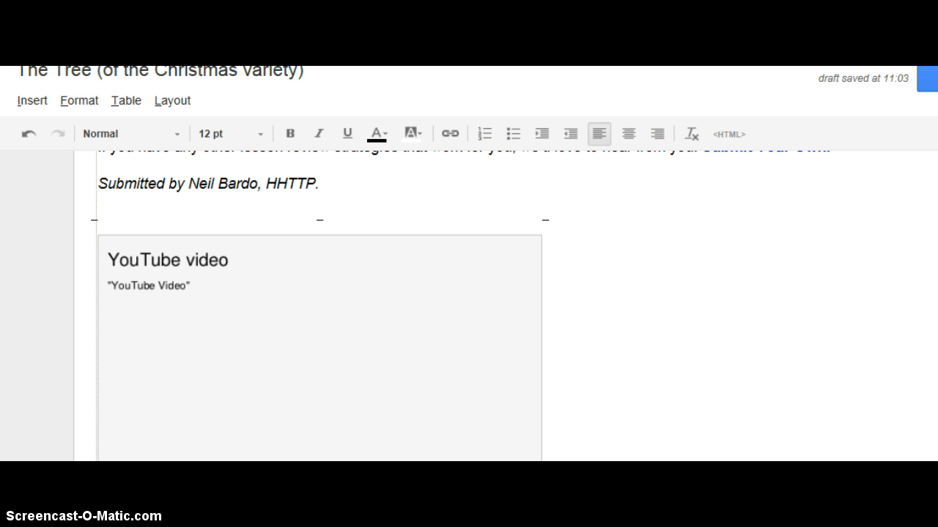
Examine the inserted YouTube video's properties and close them without changes
scroll(468, 308, "down", 3)
scroll(385, 361, "up", 2)
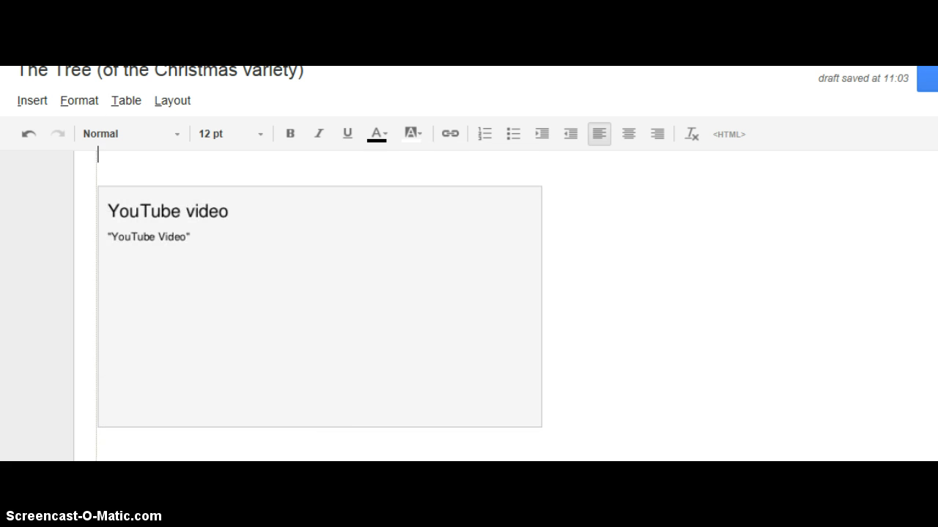
left_click(329, 327)
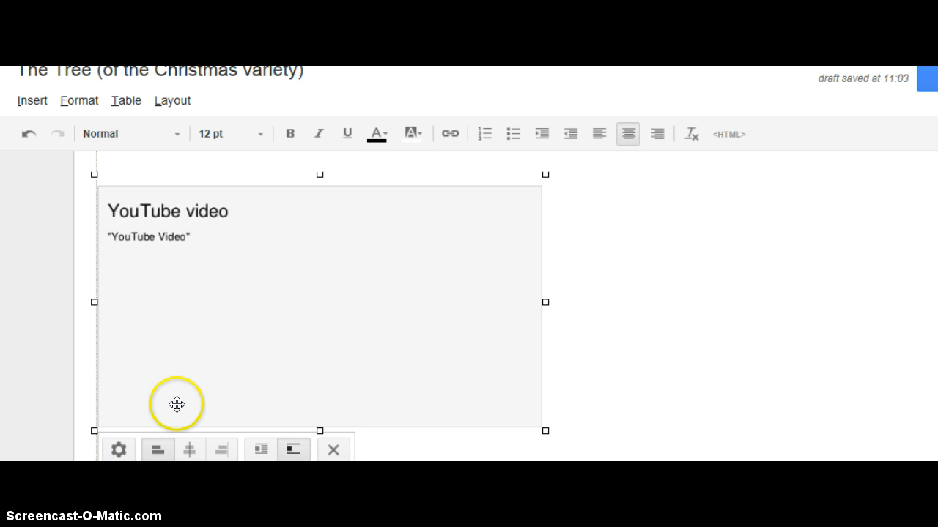
left_click(121, 449)
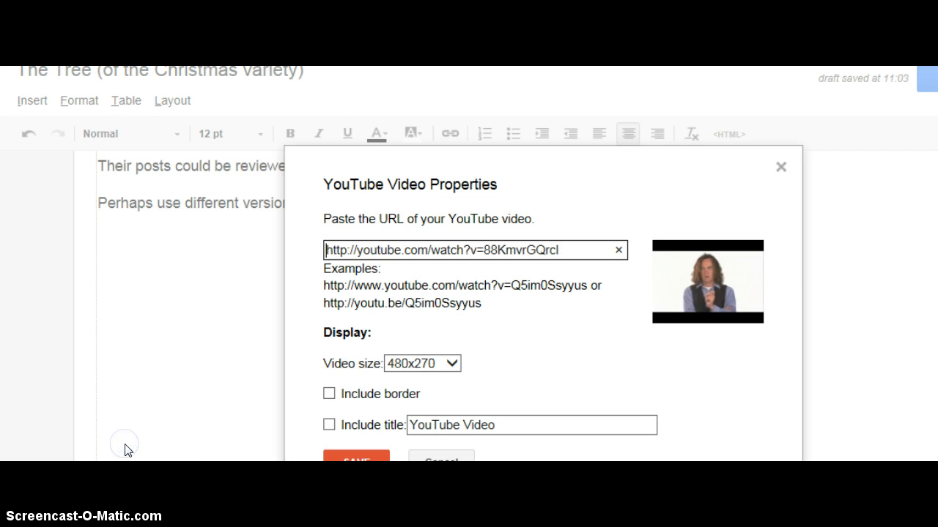
left_click(450, 458)
Centre the YouTube video on the page using the video object's own alignment option
scroll(469, 308, "down", 10)
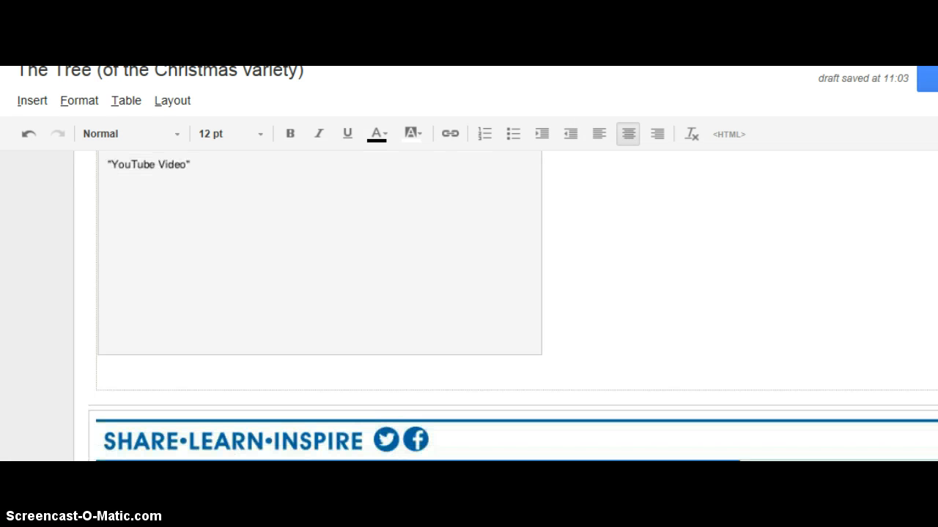
left_click(285, 228)
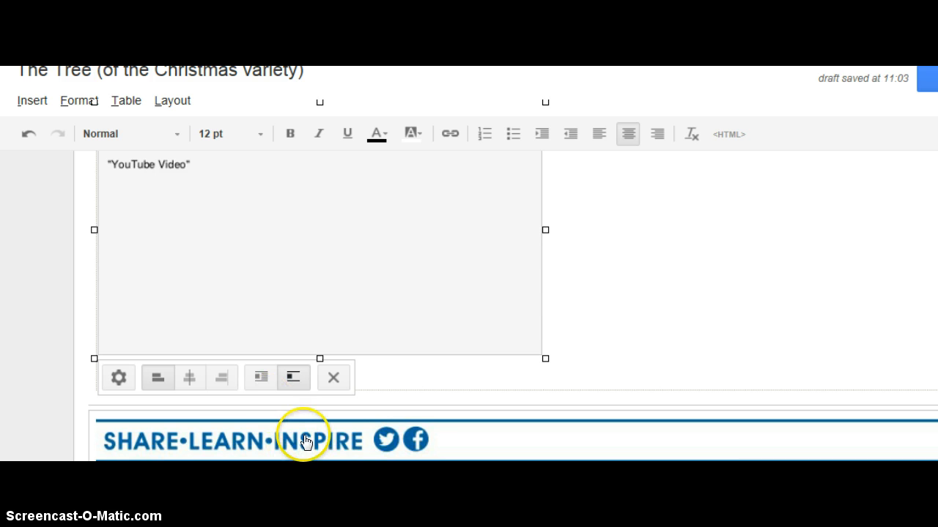
left_click(188, 378)
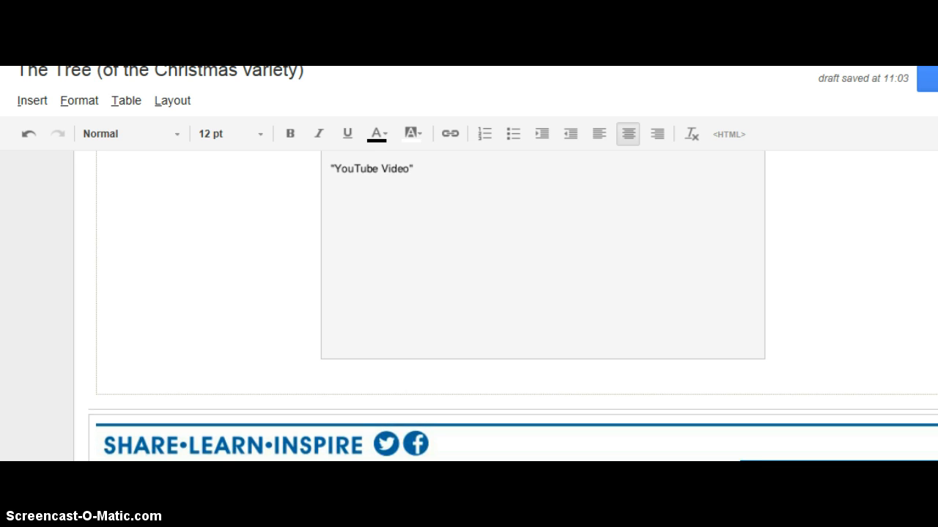
Remove the empty line between the submission credit and the YouTube video
scroll(469, 308, "up", 3)
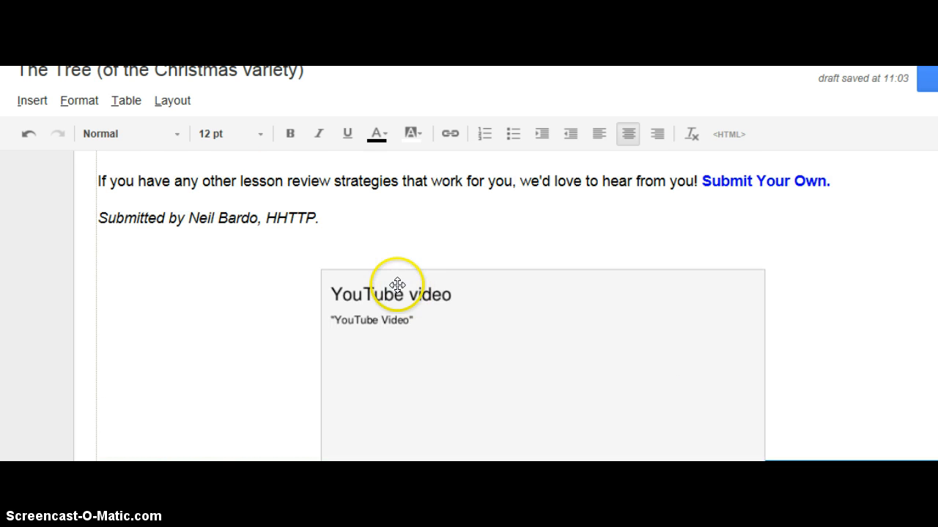
left_click(354, 246)
key("BackSpace")
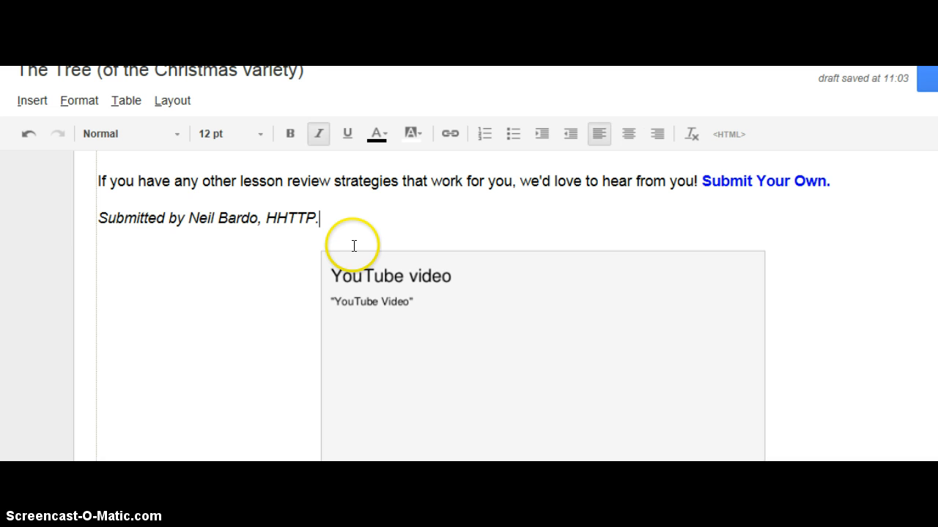
Align the YouTube video object to the left and save the page
left_click(541, 318)
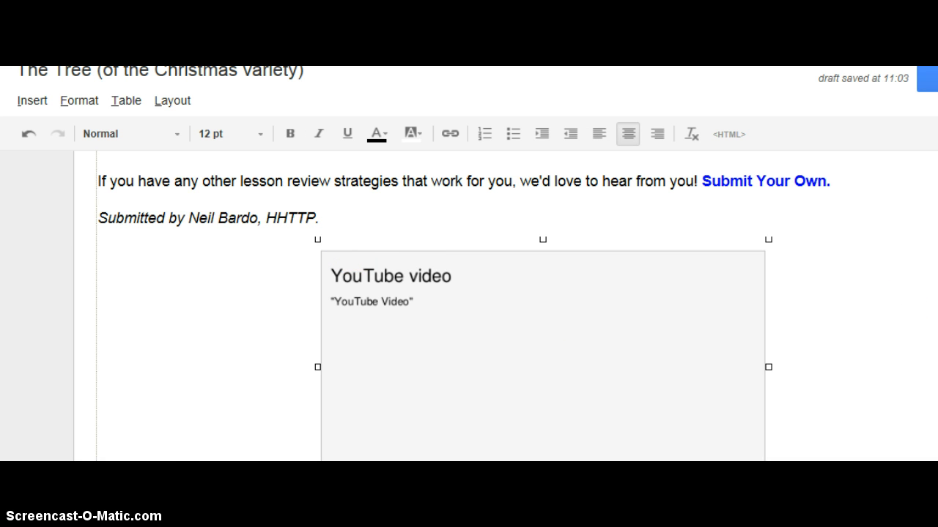
scroll(513, 306, "down", 2)
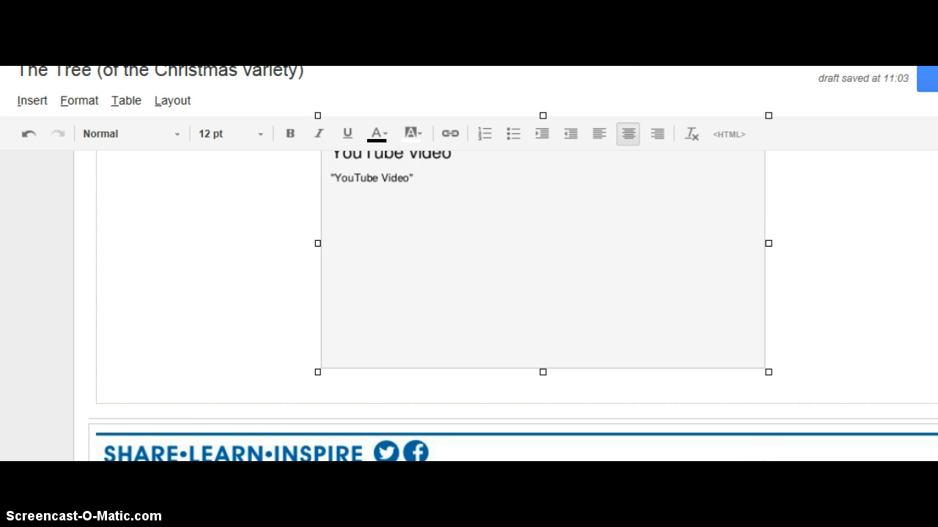
left_click(393, 293)
left_click(383, 378)
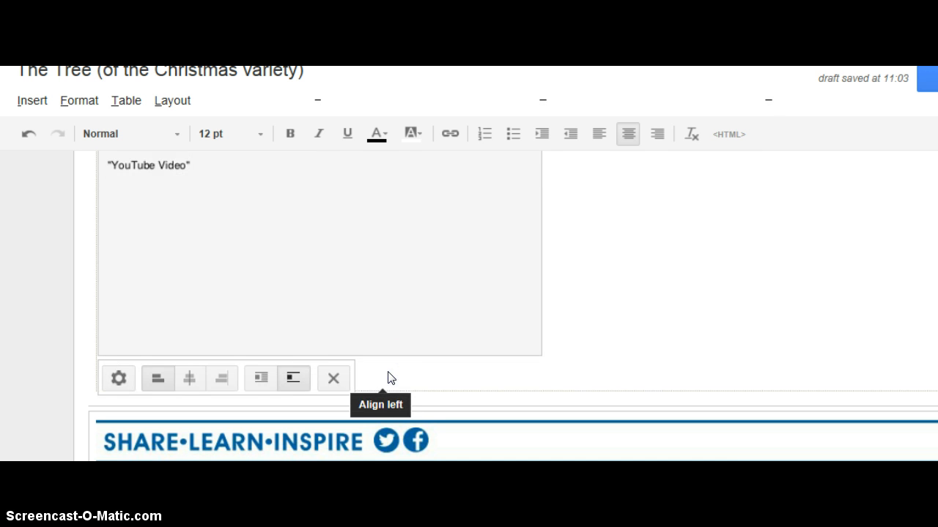
left_click(647, 274)
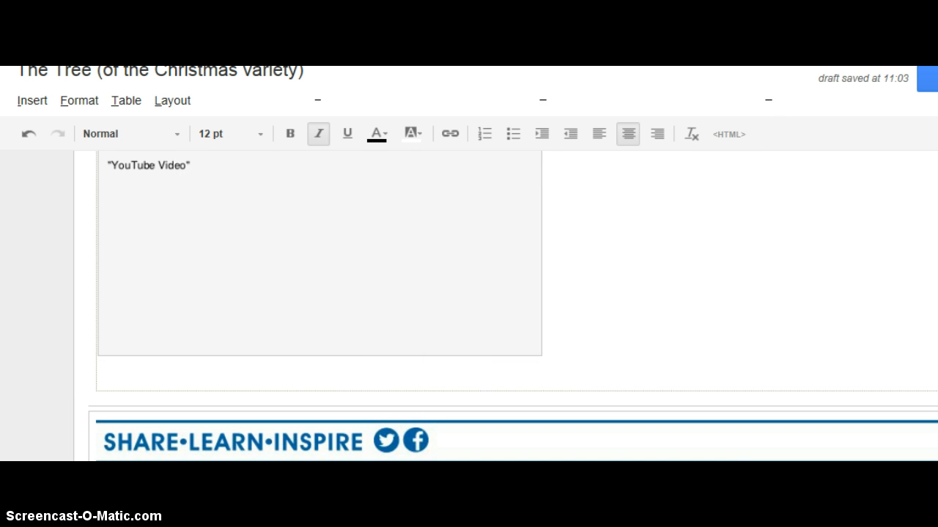
scroll(469, 308, "up", 3)
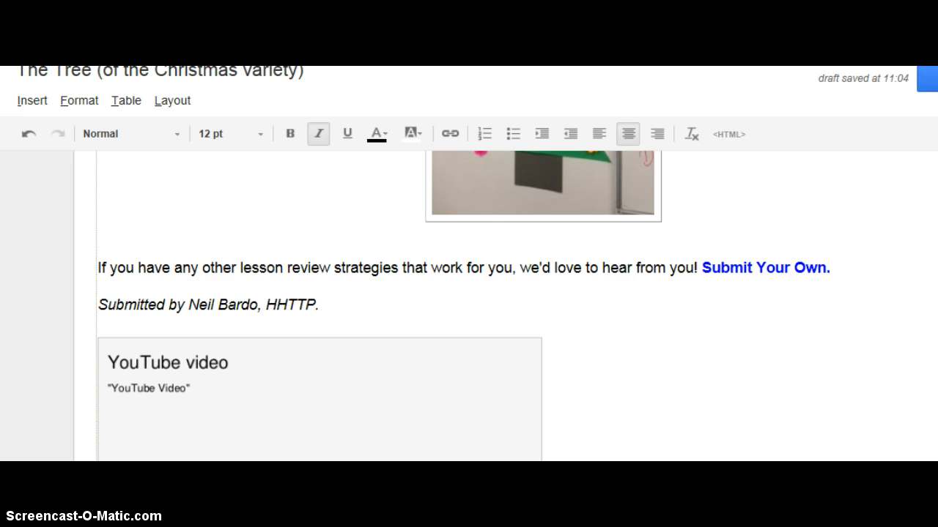
left_click(929, 79)
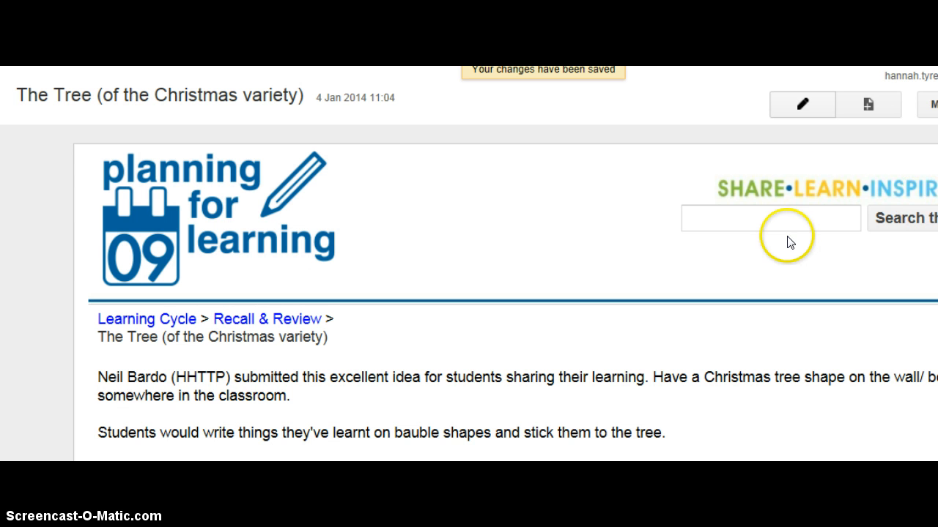
Review the embedded video on the saved page, and switch to YouTube to copy the share link of the "How to Teach" video
scroll(790, 243, "down", 10)
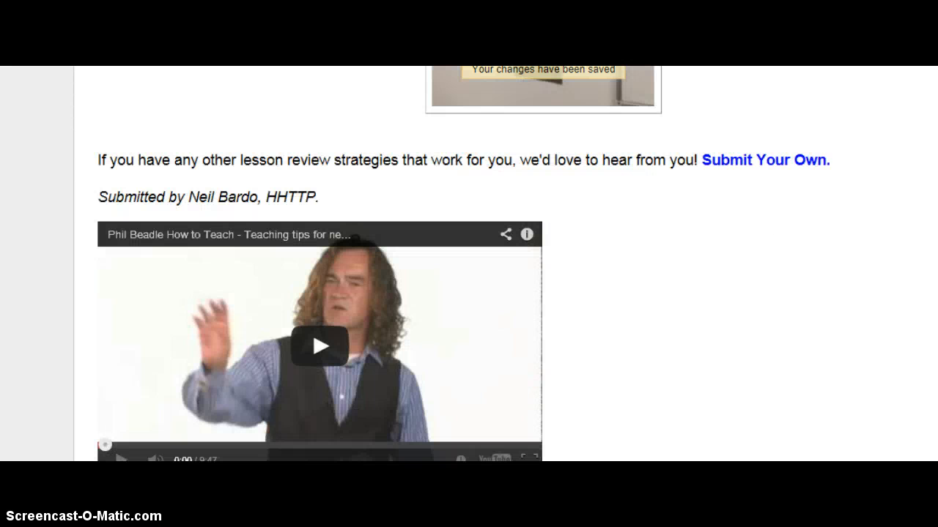
scroll(469, 263, "down", 2)
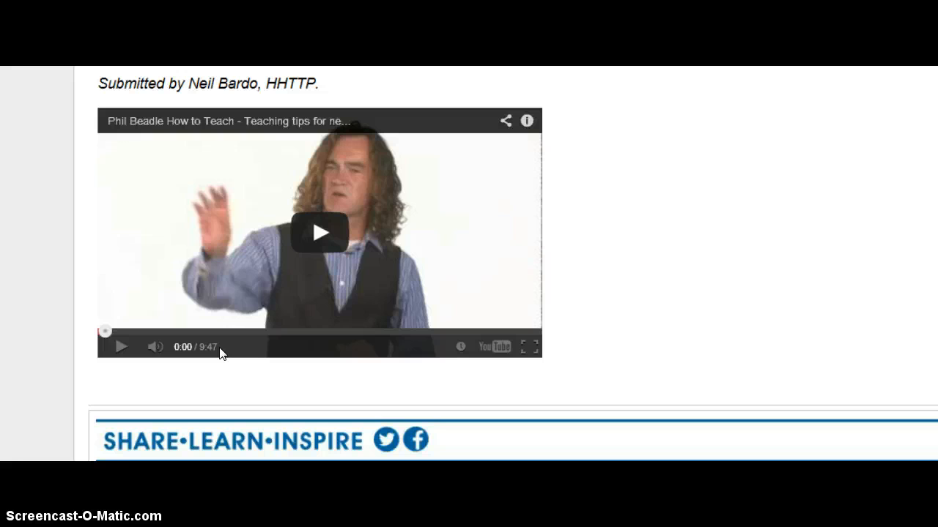
left_click(640, 343)
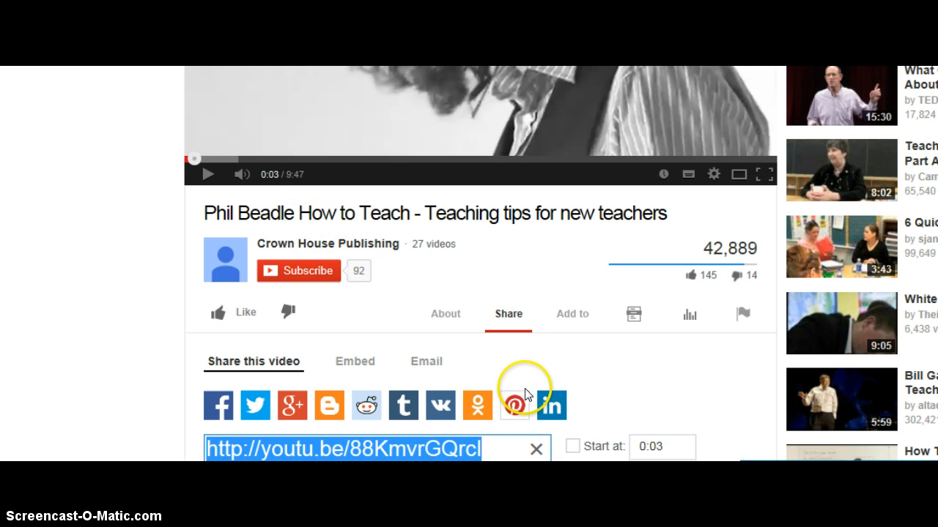
right_click(429, 449)
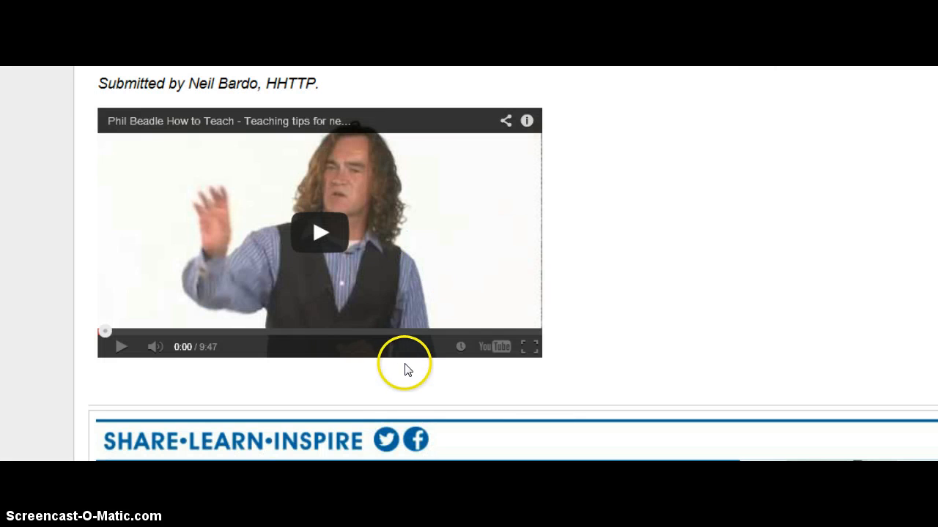
left_click(604, 325)
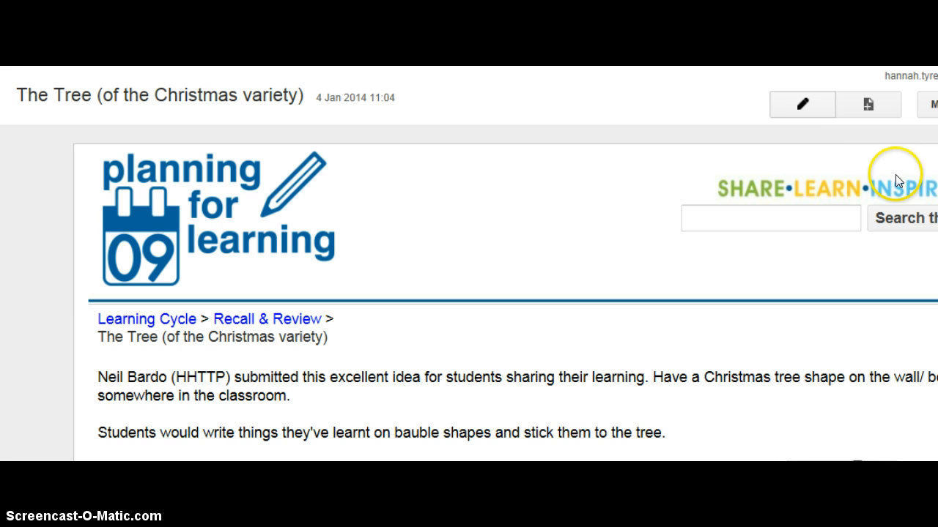
Open the page for editing and add an empty line after the sentence ending "to suit the season?"
left_click(804, 103)
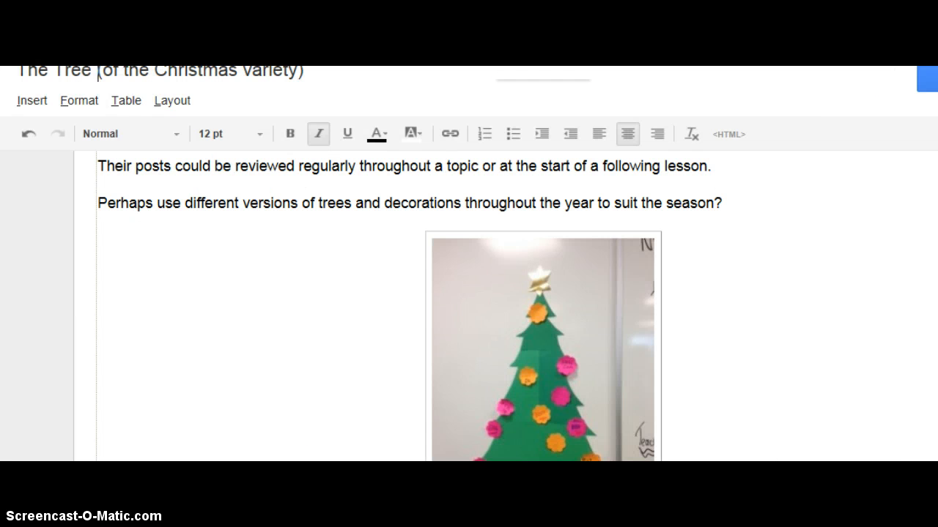
left_click(743, 197)
key("Return")
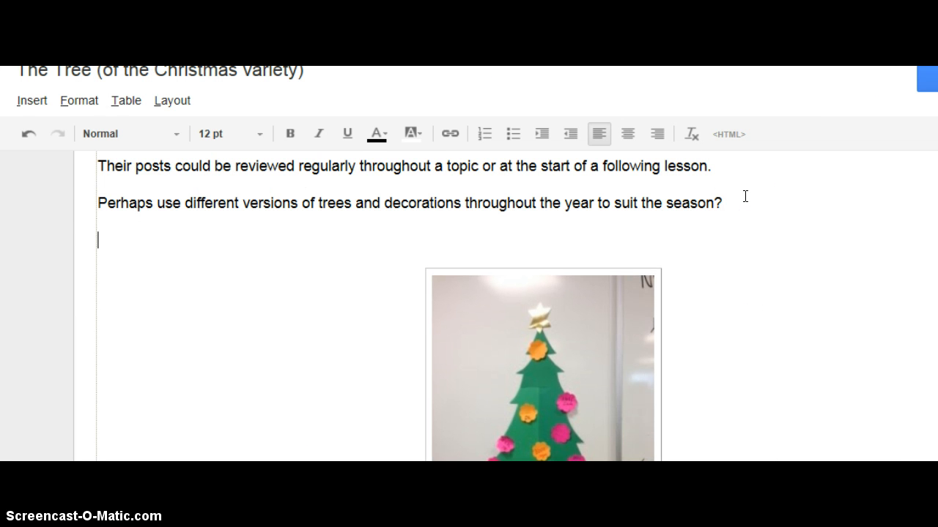
left_click(32, 100)
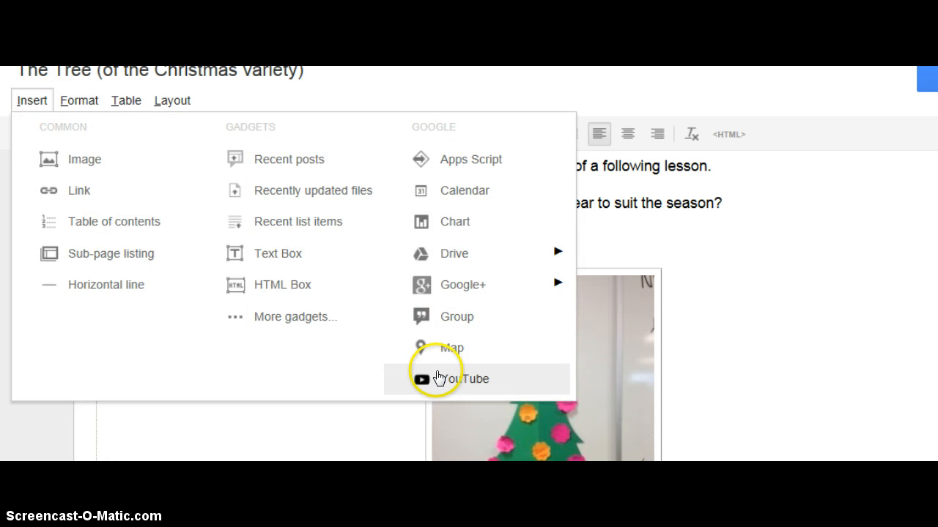
left_click(437, 378)
right_click(340, 247)
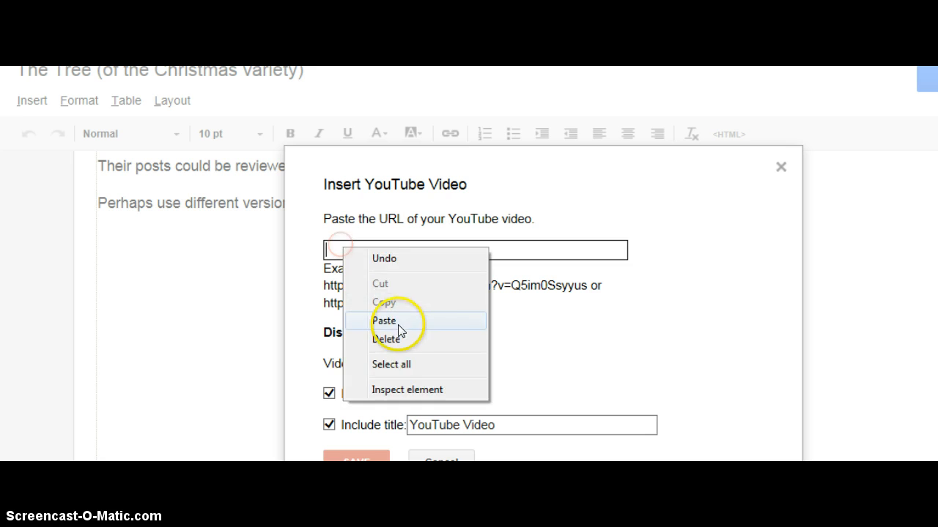
left_click(398, 325)
left_click(410, 365)
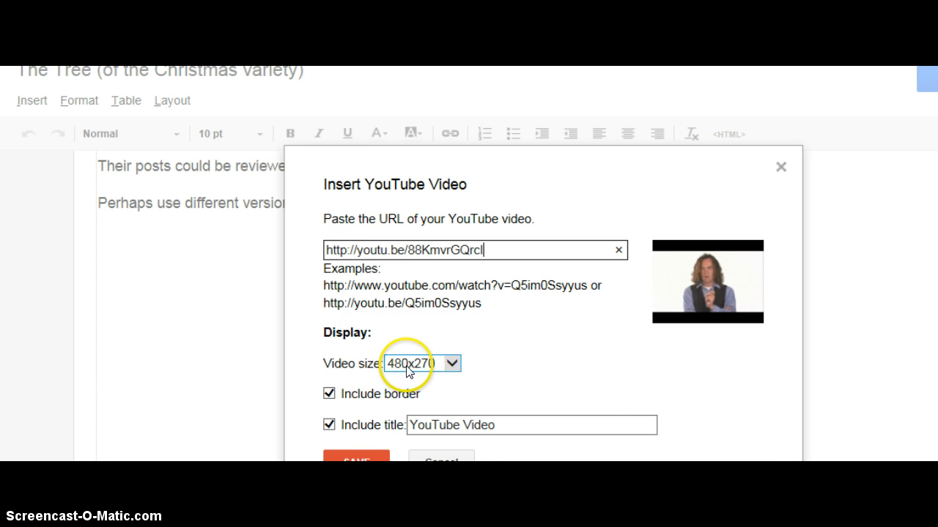
left_click(329, 394)
left_click(329, 424)
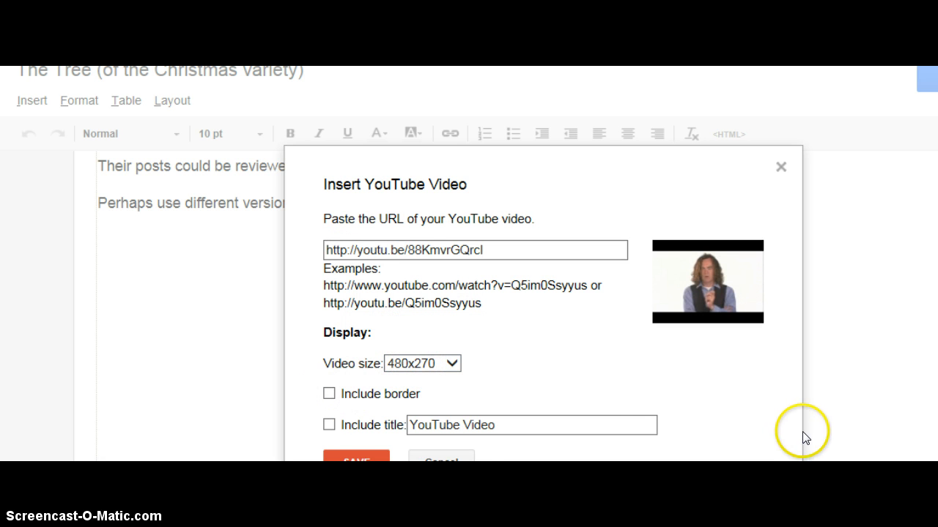
scroll(543, 304, "down", 1)
left_click(364, 412)
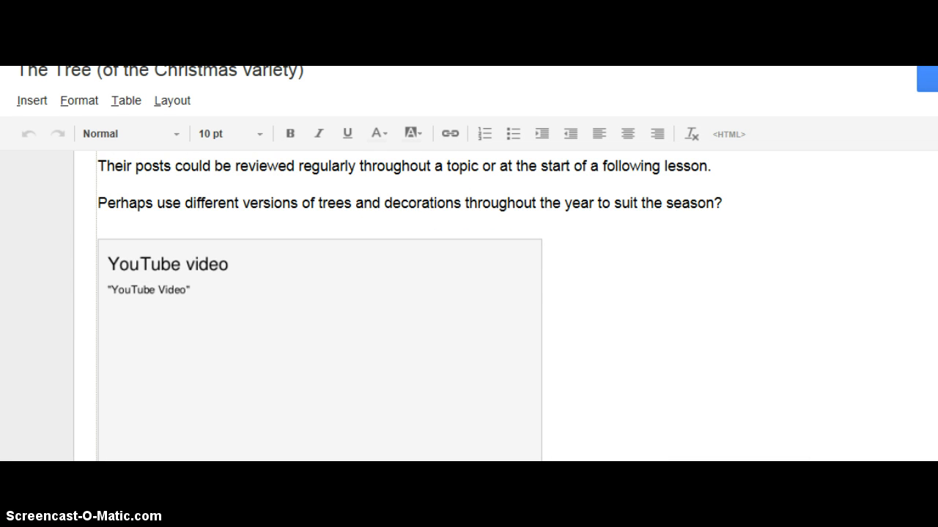
Try centre alignment on the video above the tree photo, and set it back to left alignment
scroll(379, 308, "down", 5)
left_click(410, 243)
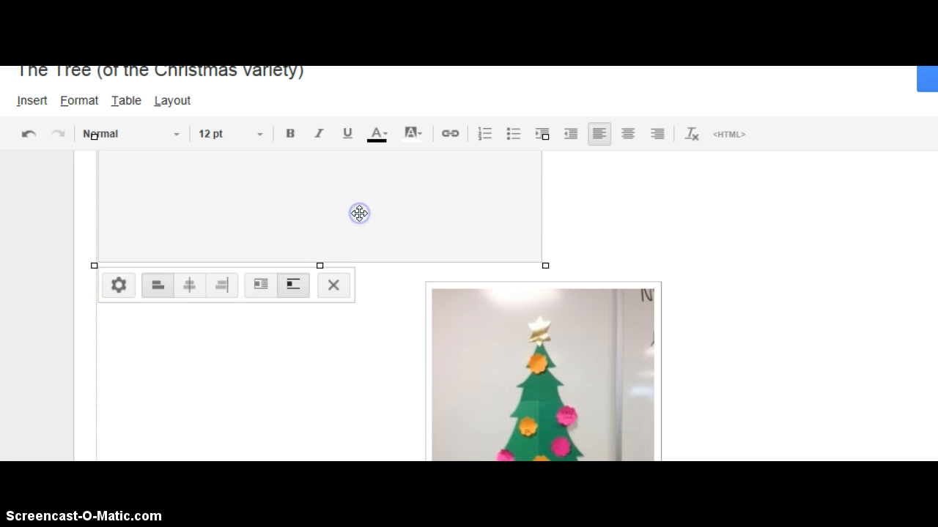
left_click(189, 285)
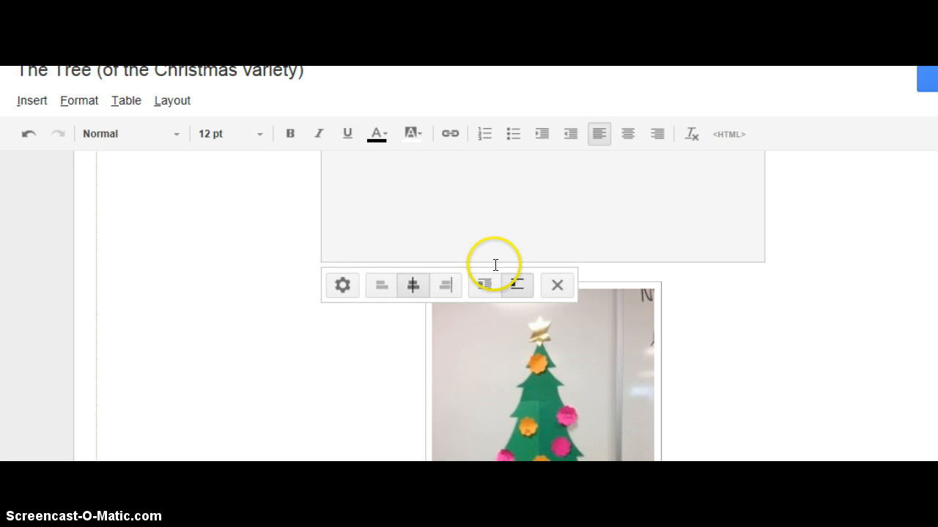
left_click(374, 287)
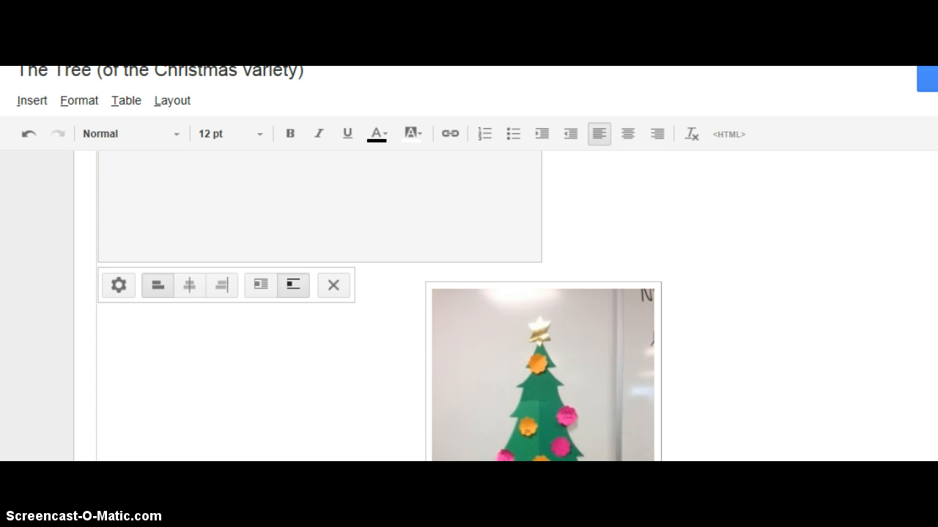
Delete the YouTube video above the tree photo together with the empty line it was placed on
scroll(379, 307, "up", 3)
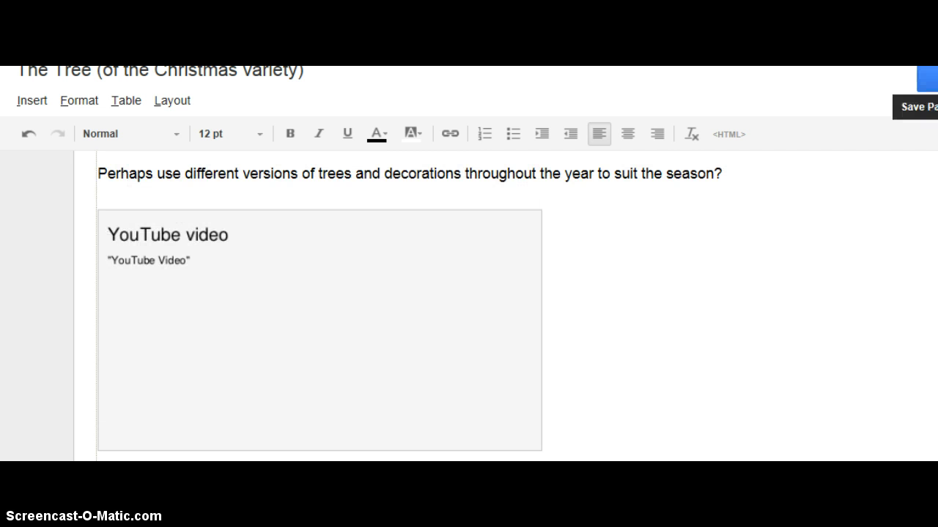
left_click_drag(618, 325, 151, 245)
left_click(151, 246)
left_click_drag(586, 252, 256, 261)
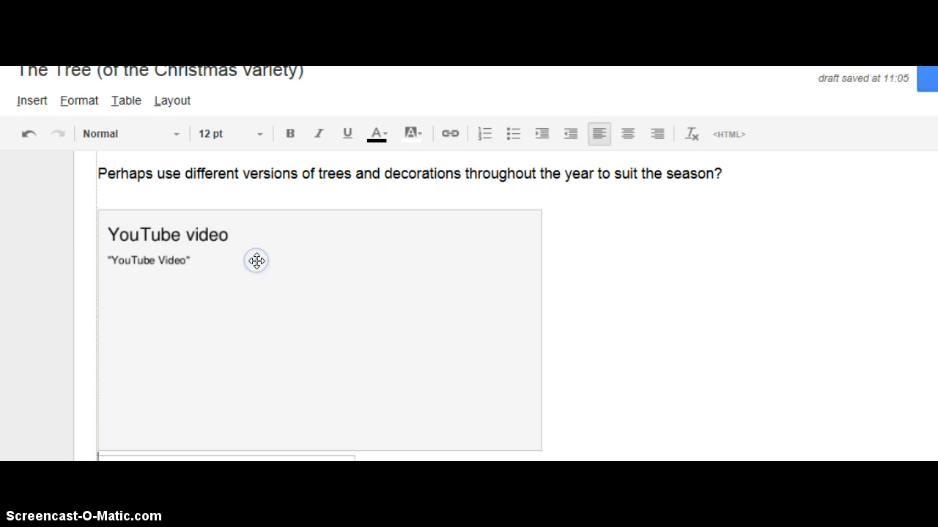
left_click(527, 254)
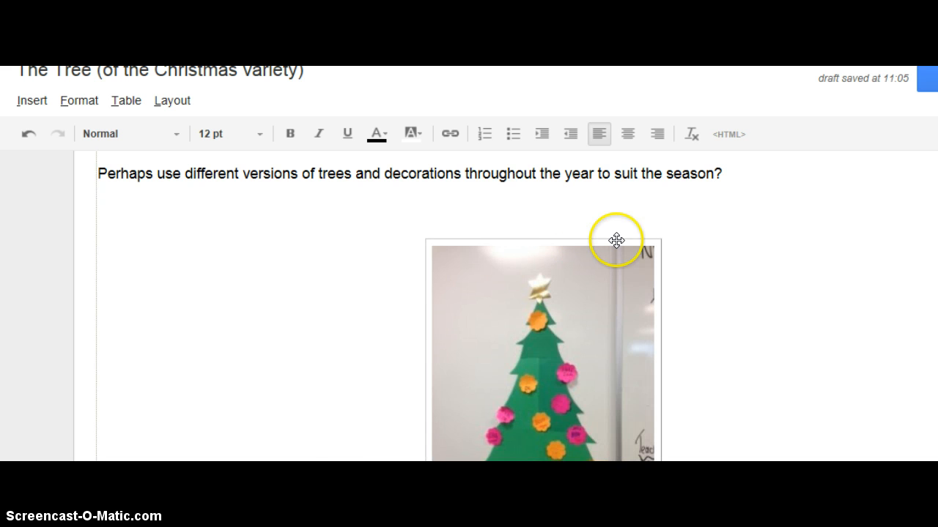
key("BackSpace")
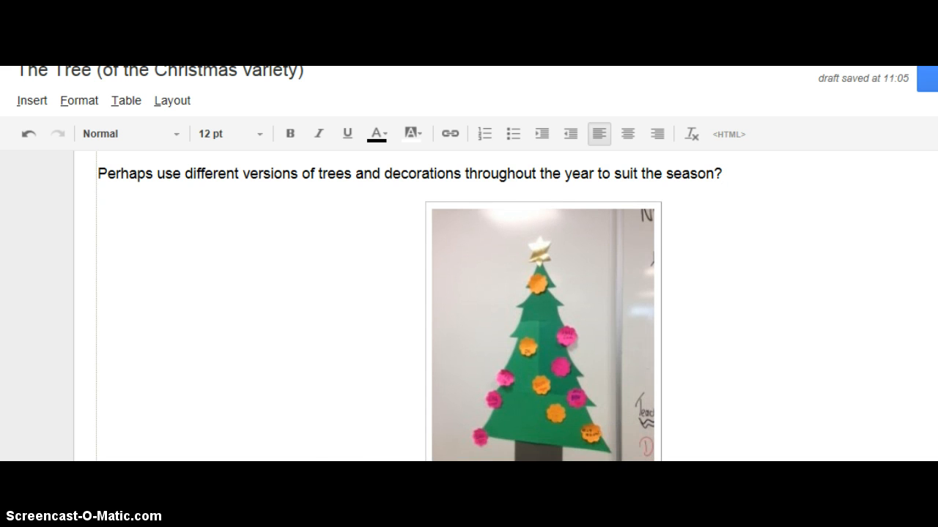
Delete the YouTube video below the submission credit at the end of the page and save the page
scroll(516, 307, "down", 10)
left_click_drag(615, 221, 285, 229)
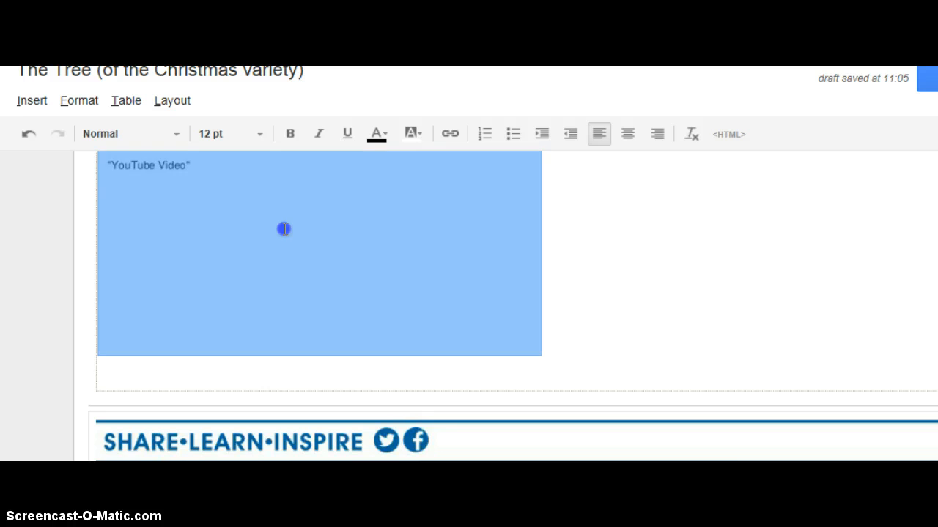
left_click(285, 229)
key("Right")
key("Return")
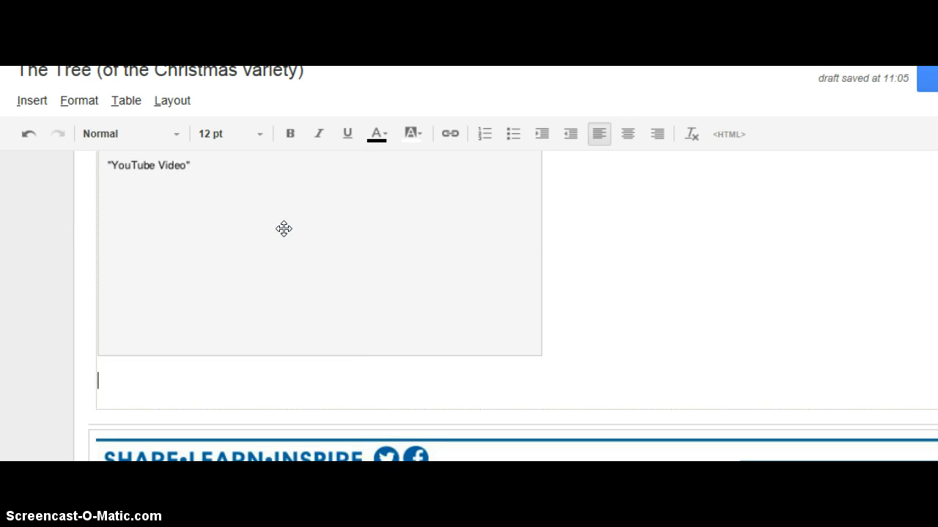
left_click(540, 241)
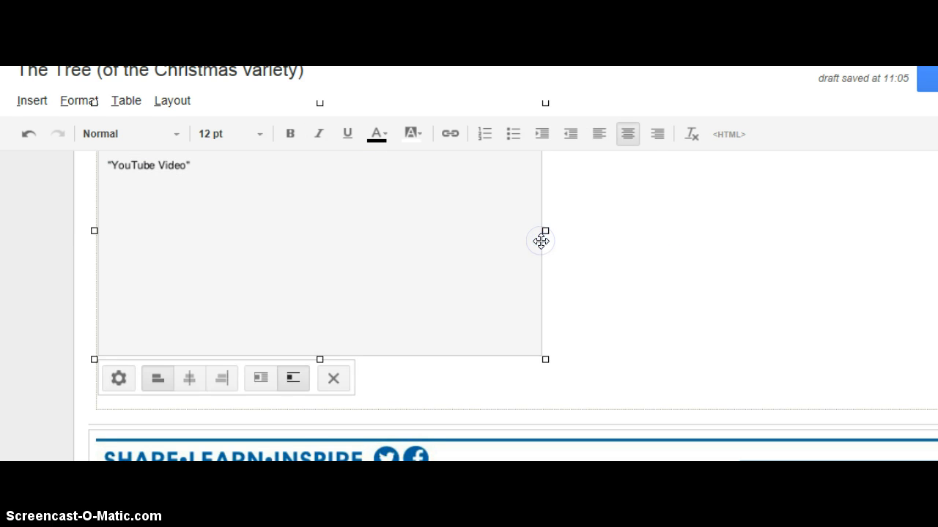
key("Delete")
left_click(209, 342)
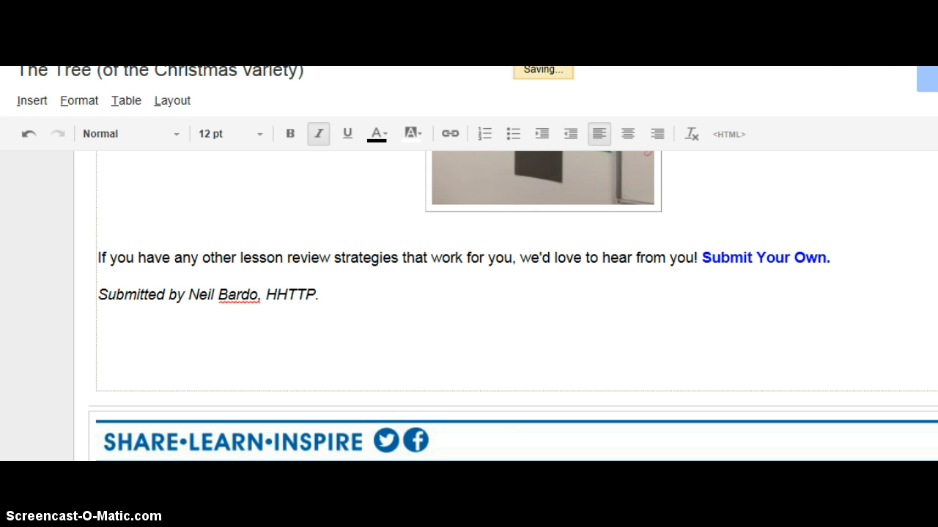
left_click(907, 225)
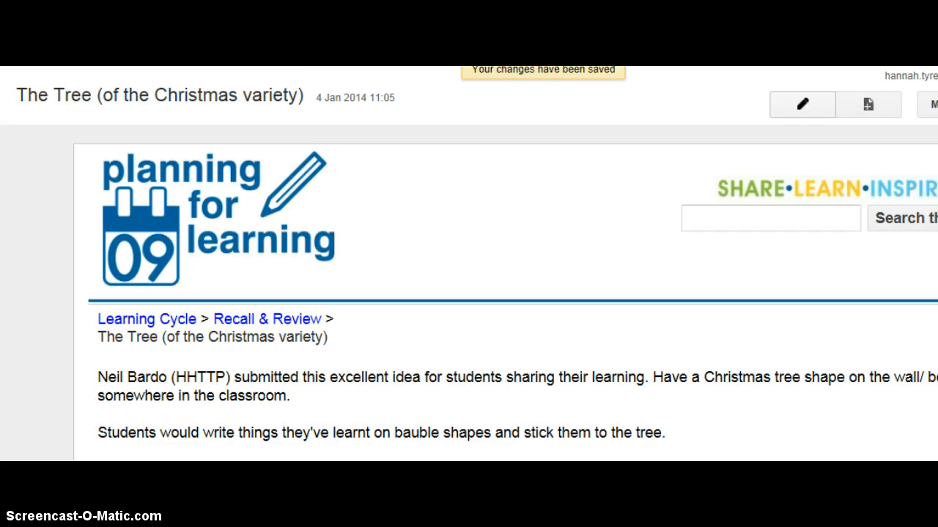